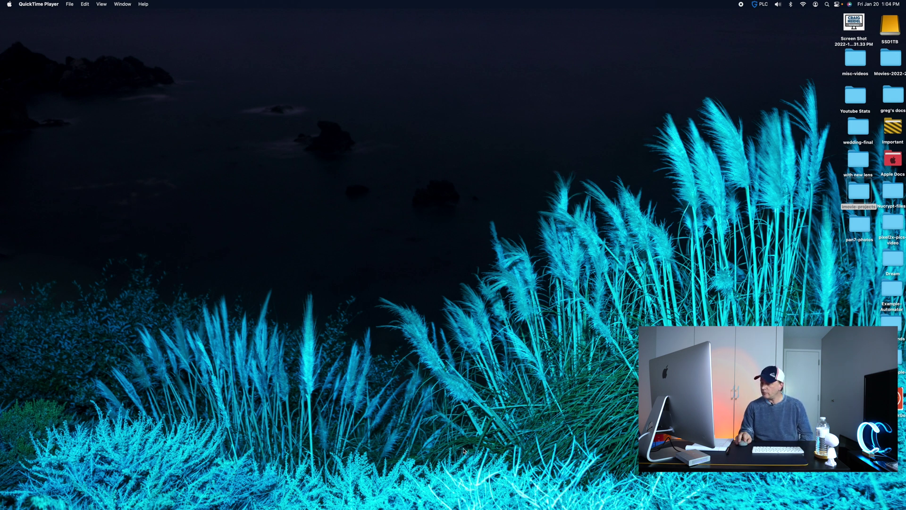
Step: Launch Safari from the Dock to show its start page
mouse_move(470, 498)
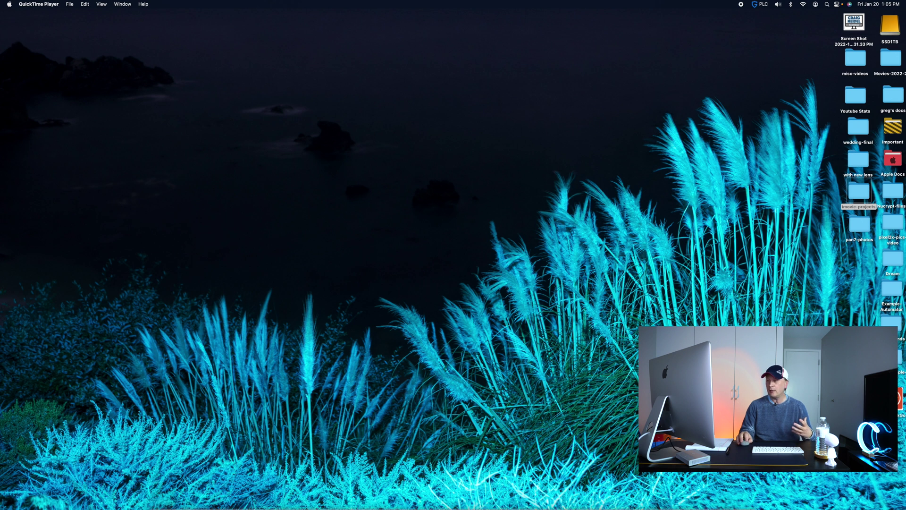
mouse_move(229, 506)
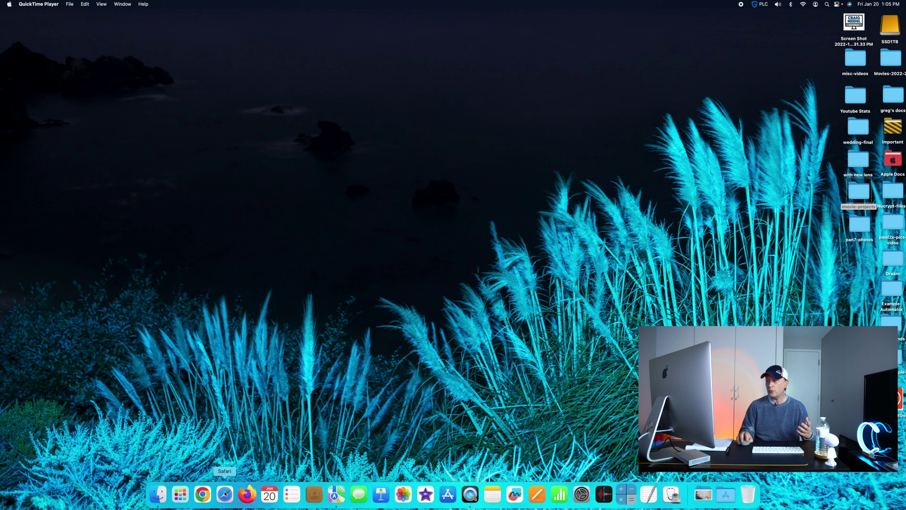
click(225, 493)
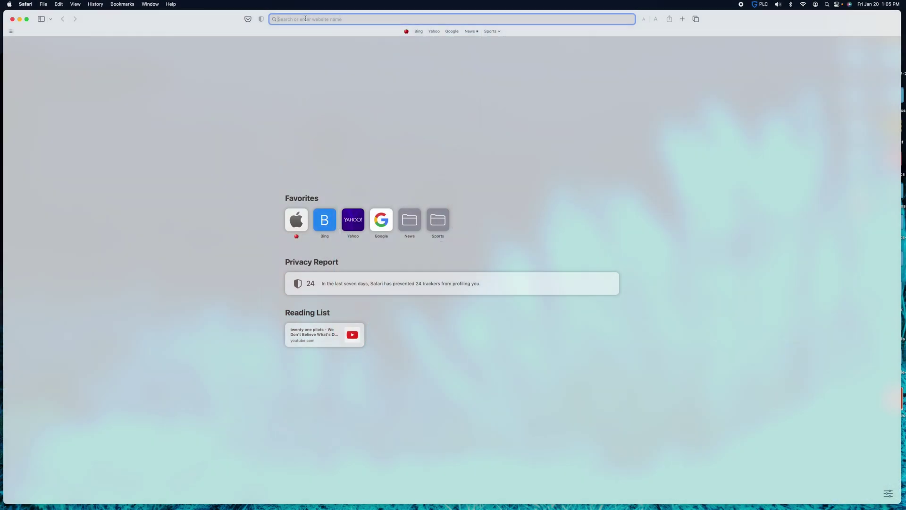
Step: Load espn.com and scroll down through the ESPN homepage stories and back up
text(spn.c)
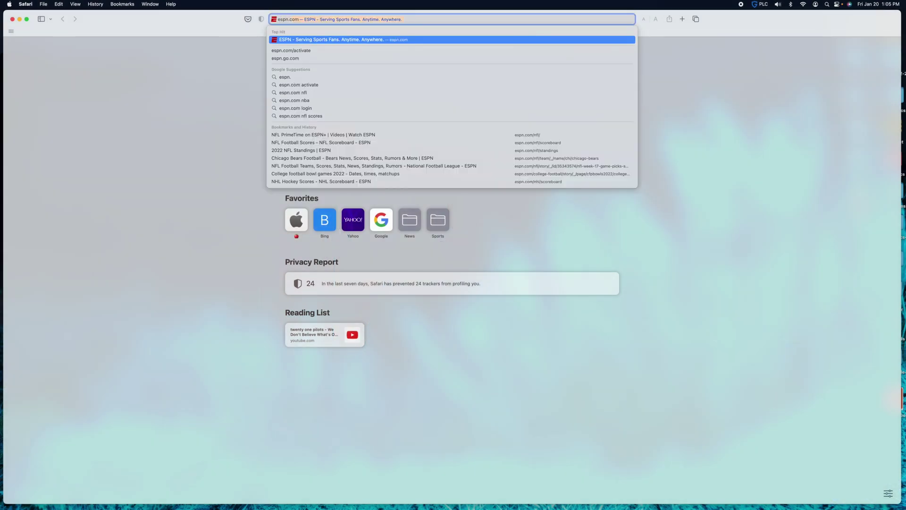
text(om)
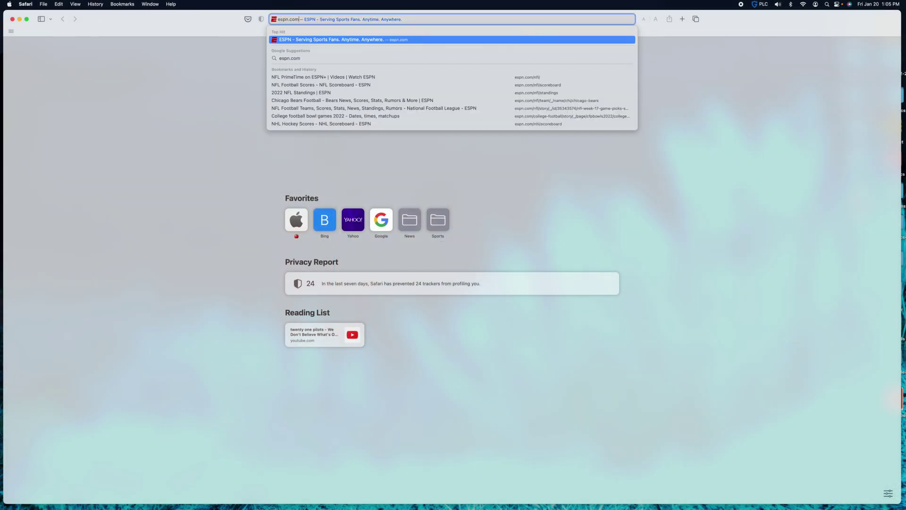
key(Return)
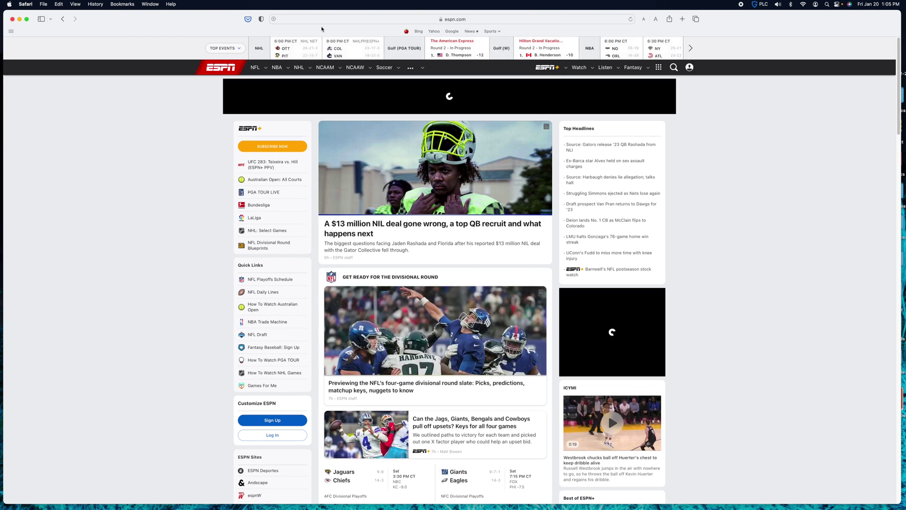
scroll(499, 189, down, 15)
scroll(500, 190, down, 5)
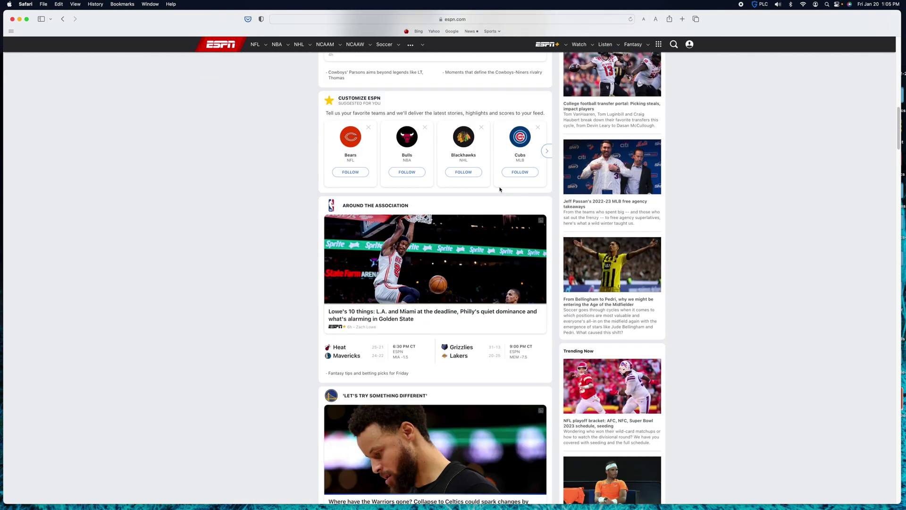
scroll(425, 142, up, 20)
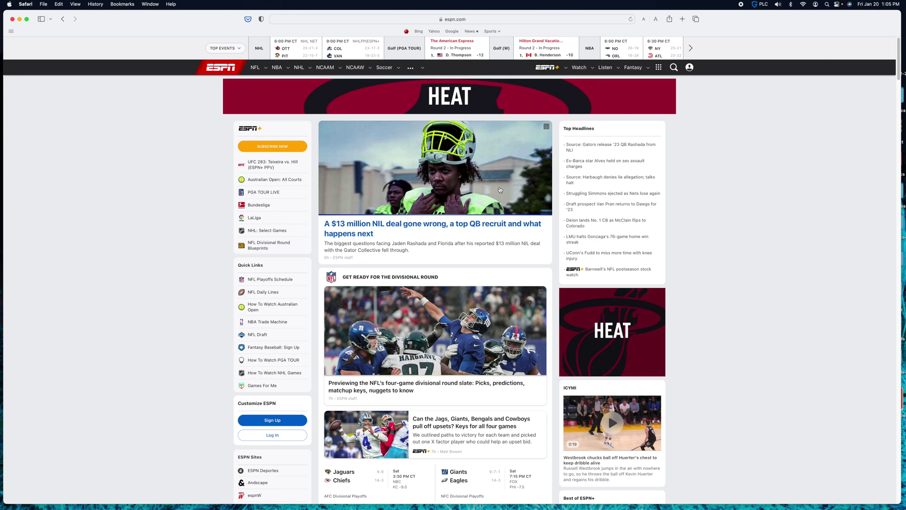
click(306, 19)
Step: Open bing.com, run a web search for 'sports', then quit Safari
text(bing.)
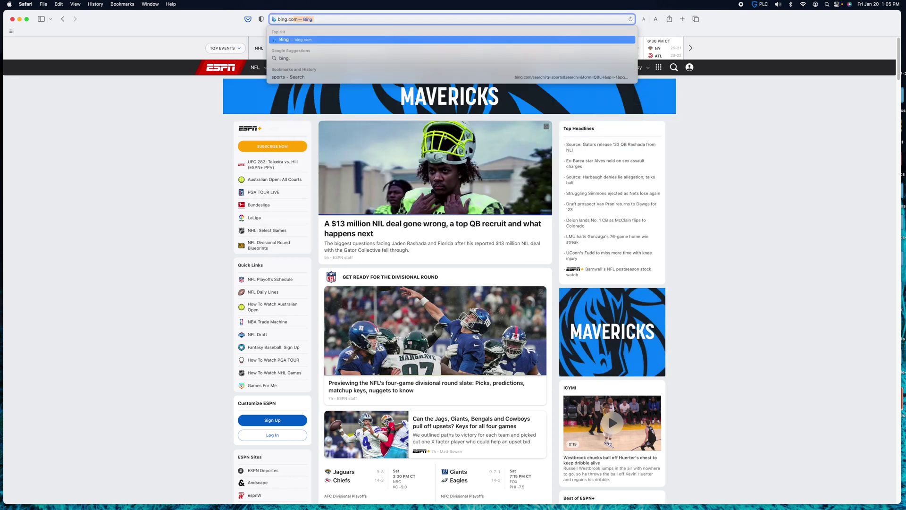
key(Return)
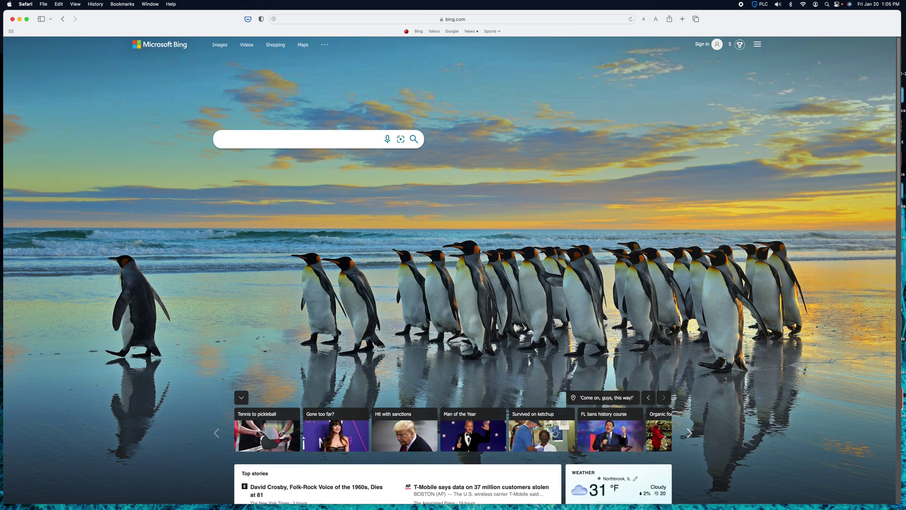
text(sports)
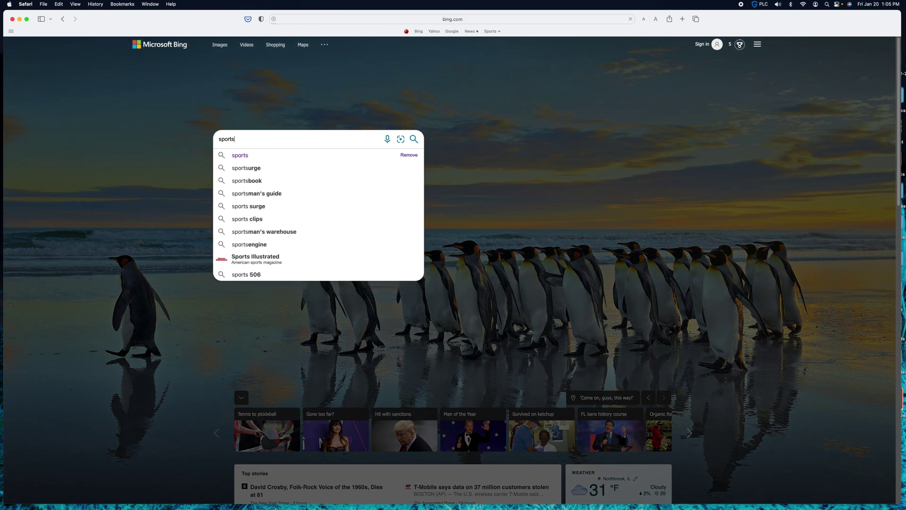
key(Return)
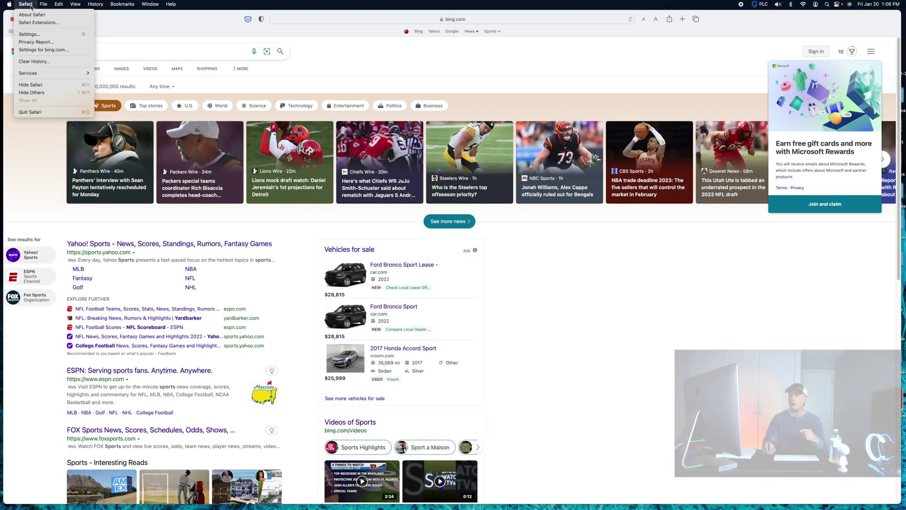
click(33, 120)
key(super+h)
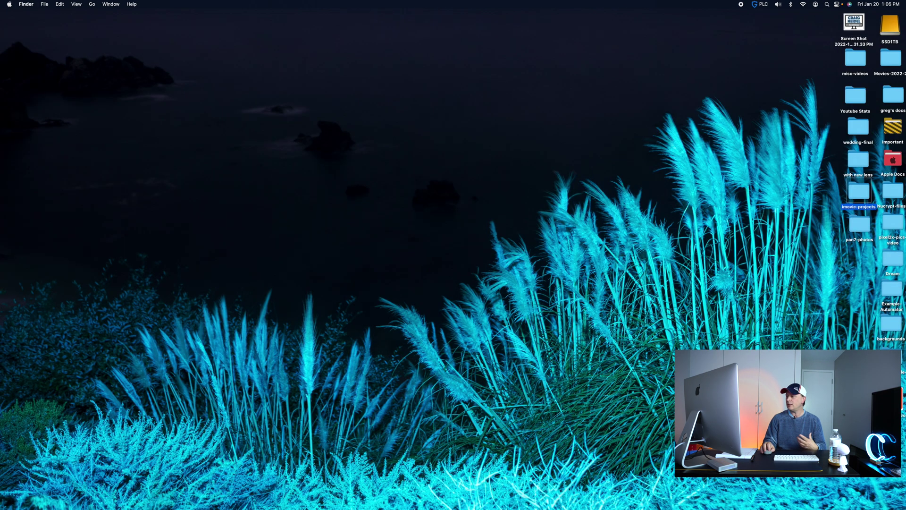
Step: Launch Pages, create a Blank document in a widened window, and type 'This is only a test.'
mouse_move(403, 502)
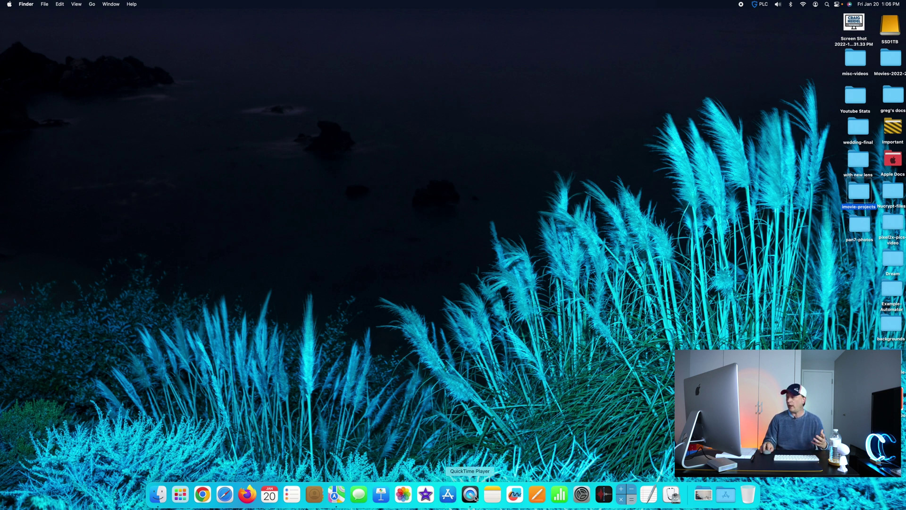
click(537, 494)
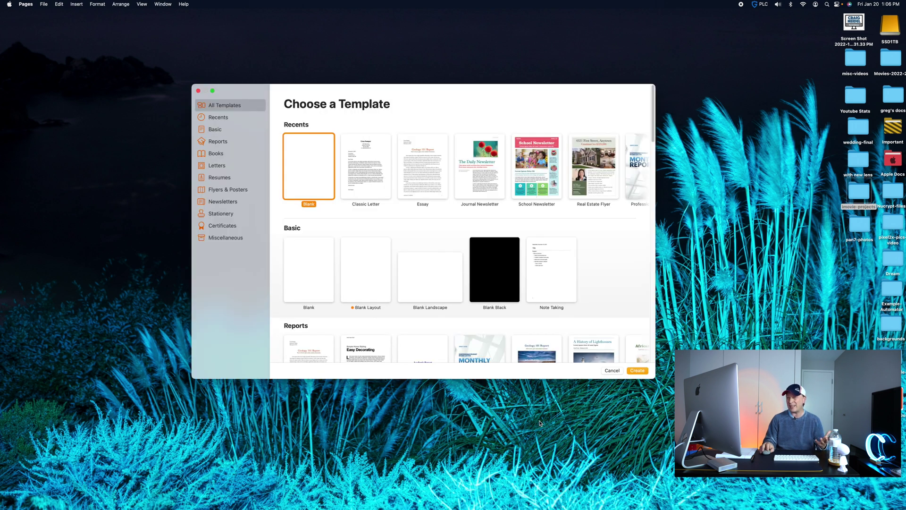
double_click(315, 194)
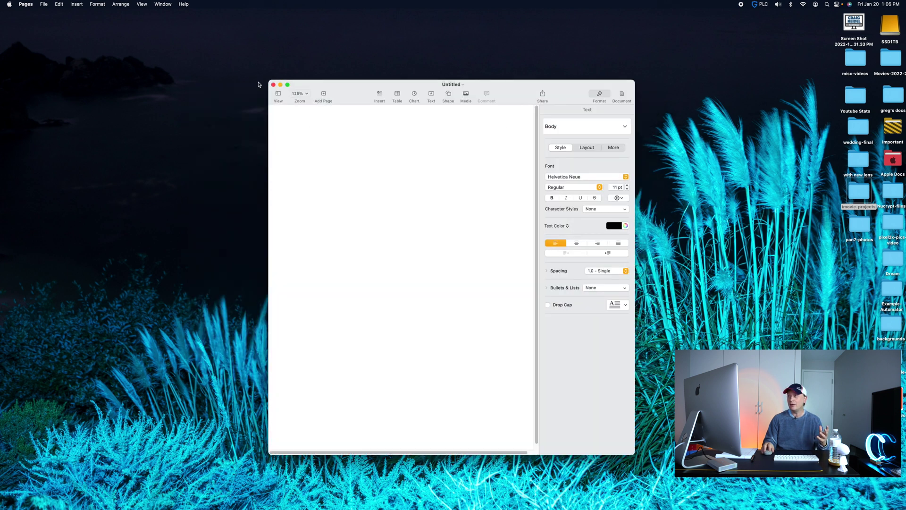
drag(268, 84, 98, 73)
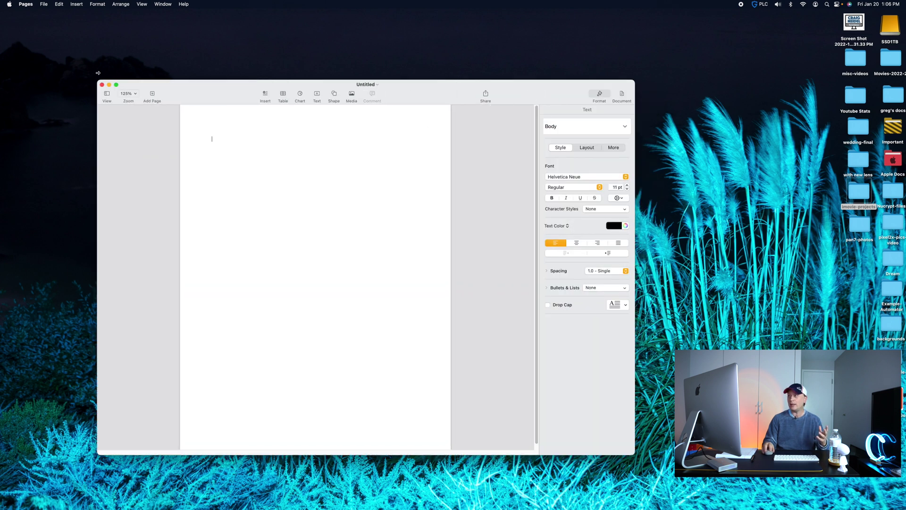
text(This is )
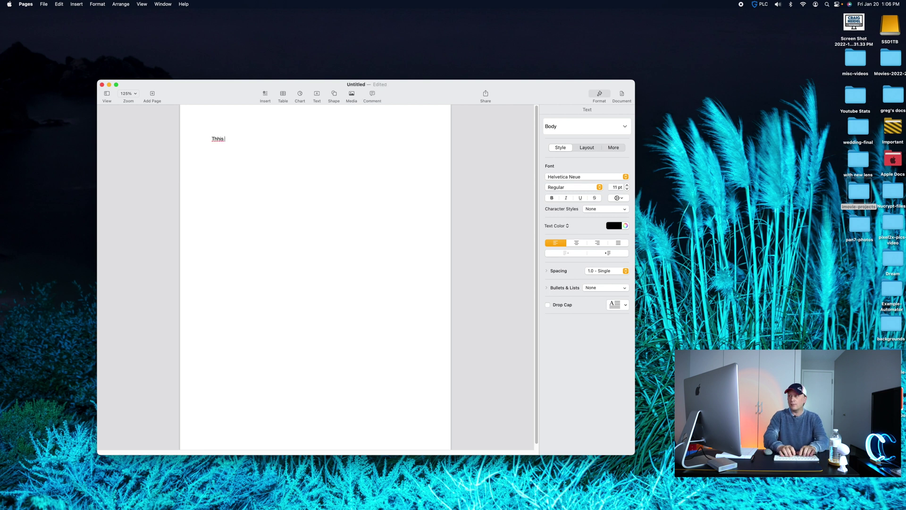
text(only a test.)
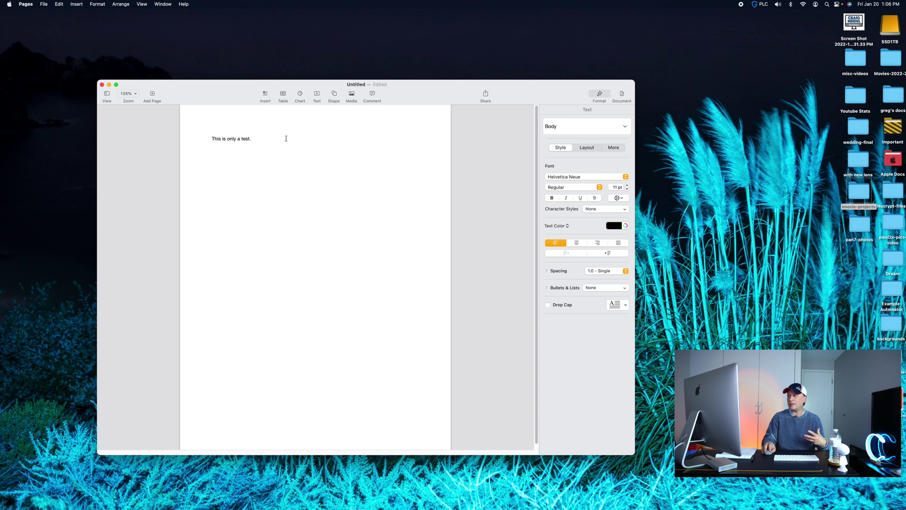
Step: Close the untitled test document and delete it without saving
drag(231, 138, 211, 139)
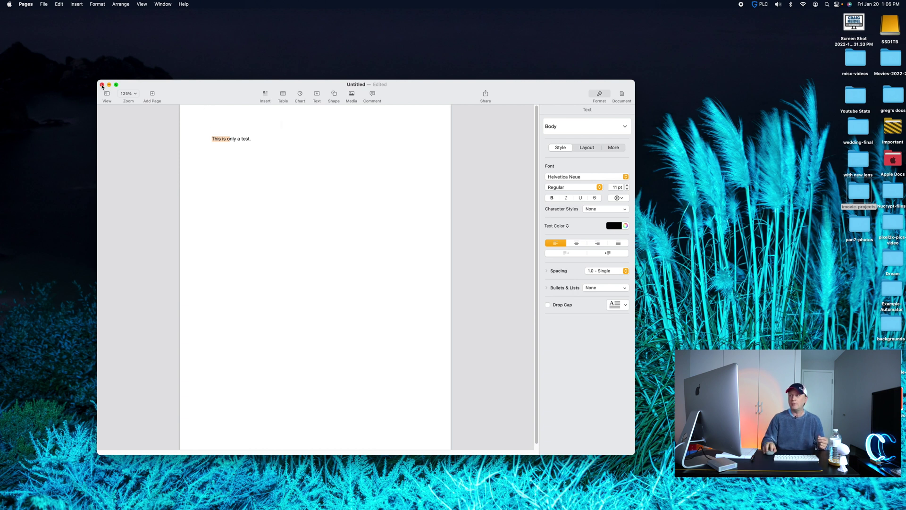
key(super+q)
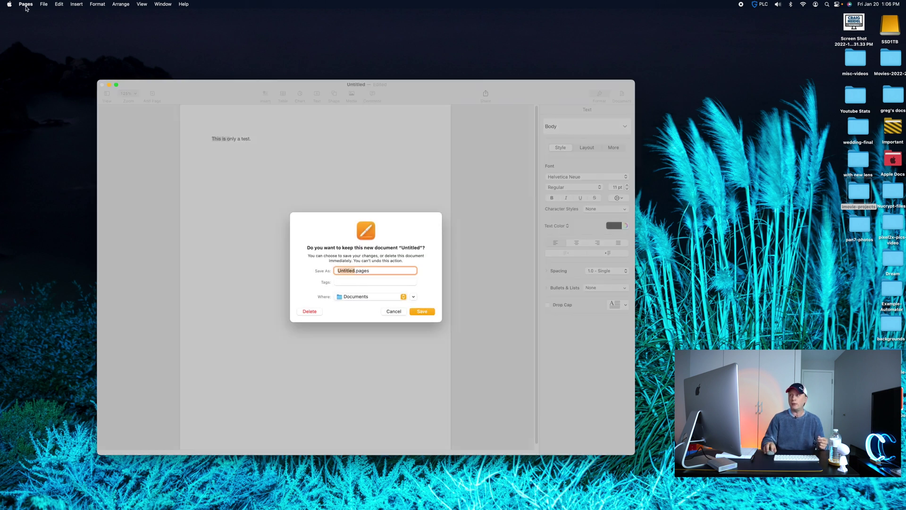
click(311, 310)
click(25, 4)
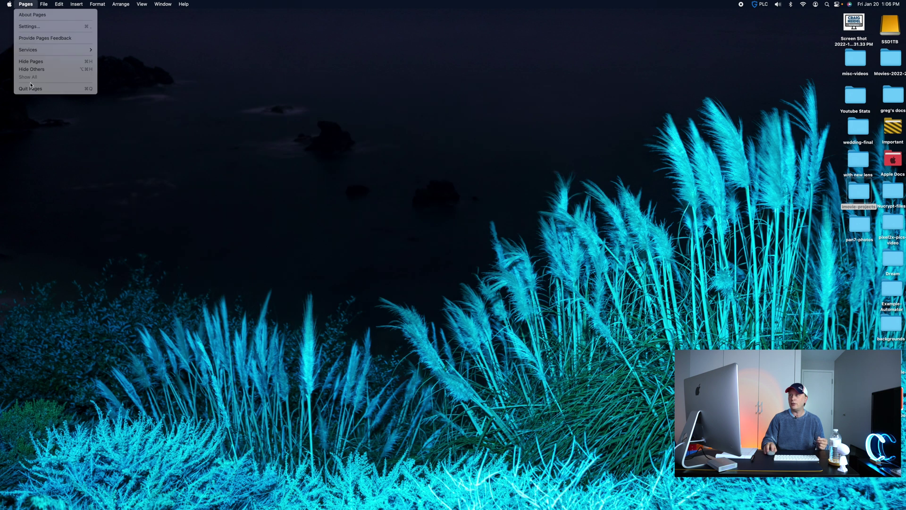
Step: Quit Pages, create a blank Numbers spreadsheet in a widened window, then close it
click(31, 89)
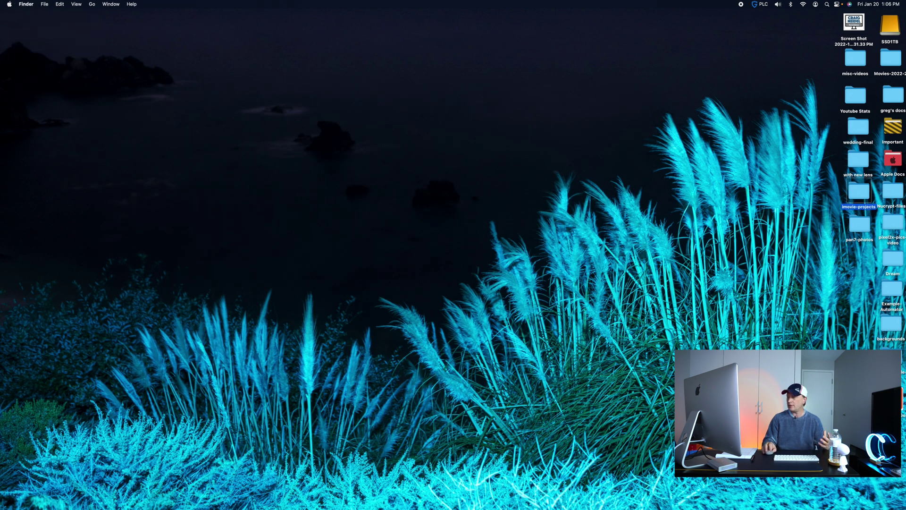
mouse_move(336, 500)
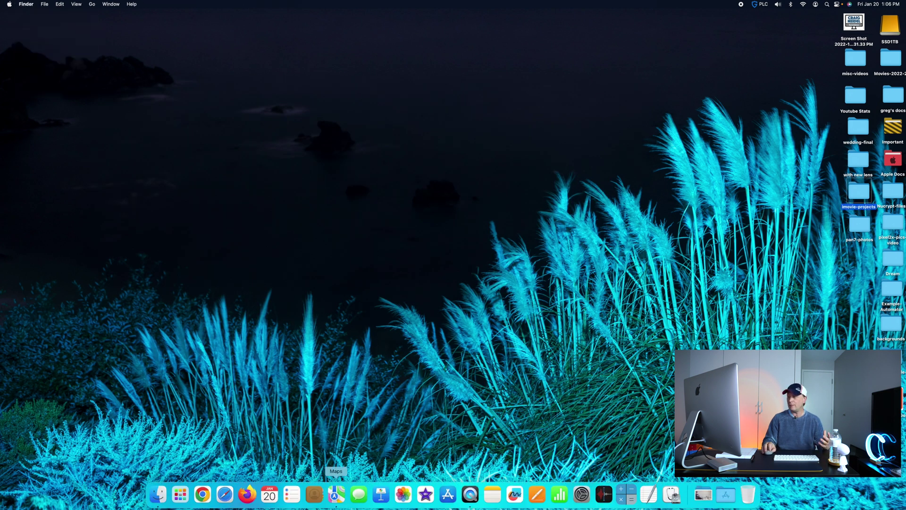
click(555, 495)
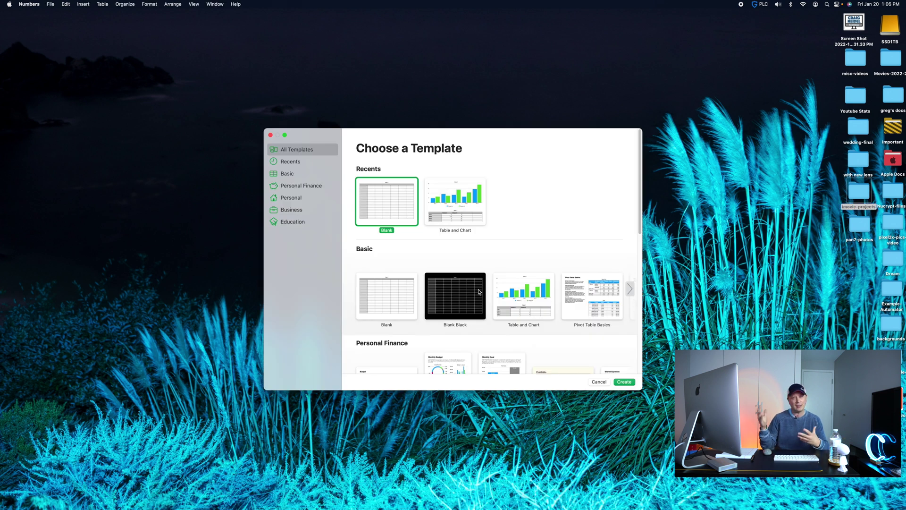
double_click(372, 217)
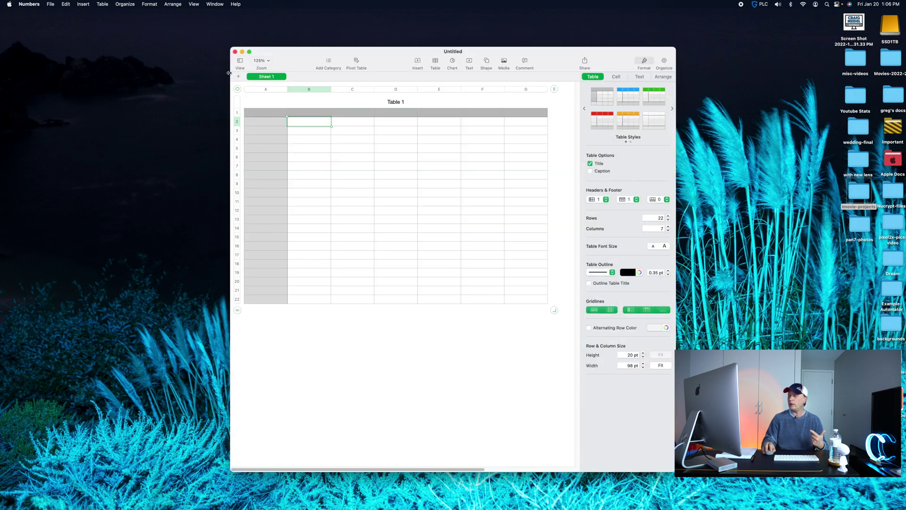
drag(229, 72, 53, 72)
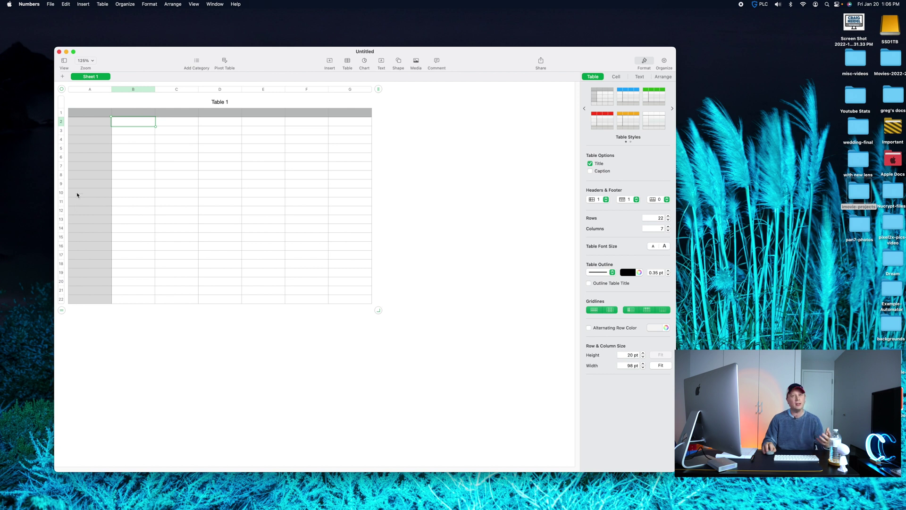
click(59, 52)
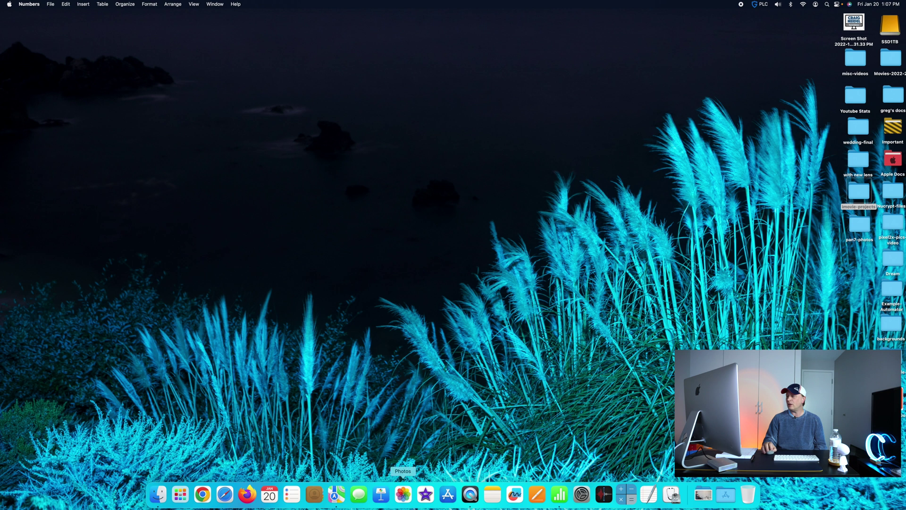
Step: Launch GarageBand from Launchpad (F4) to the Project-feb-2021 song, playhead at bar 1
key(F4)
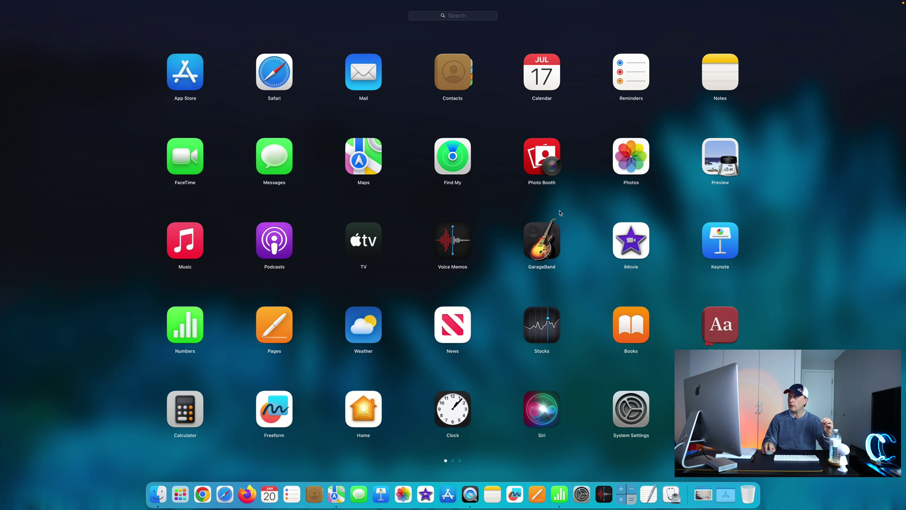
click(543, 249)
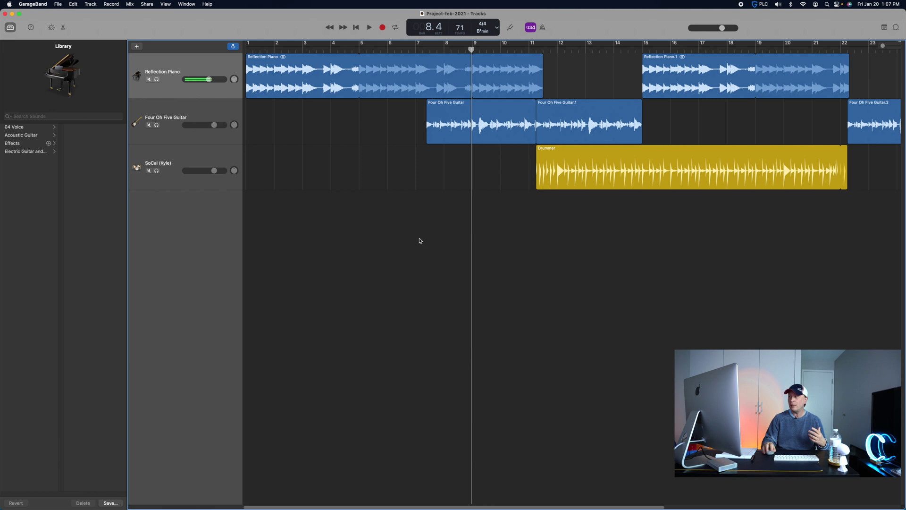
click(246, 50)
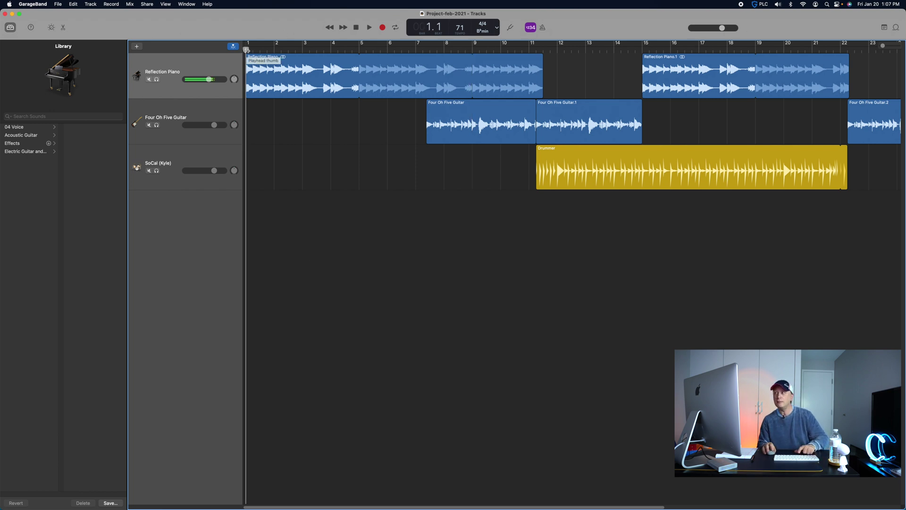
Step: Play Project-feb-2021 from bar 1, stop, scrub the playhead through the song, then quit GarageBand
key(space)
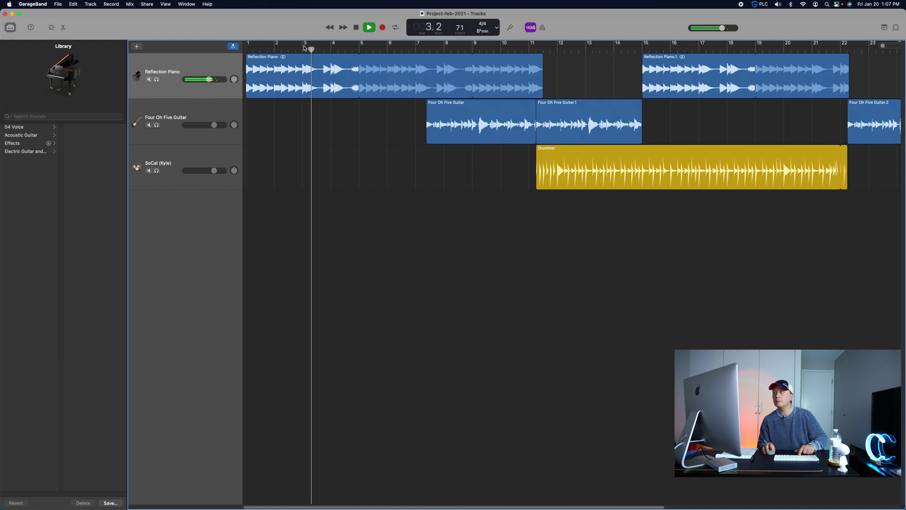
key(space)
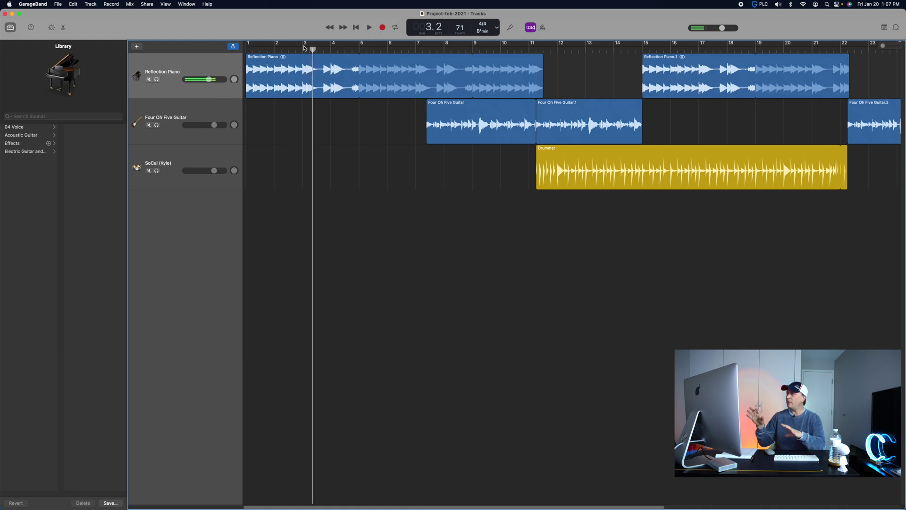
click(370, 43)
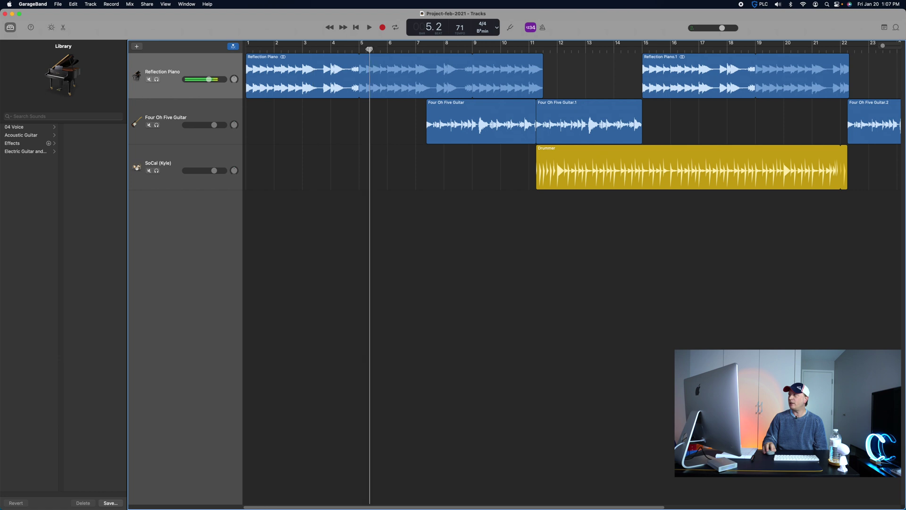
click(575, 48)
drag(576, 63, 536, 142)
drag(473, 155, 317, 168)
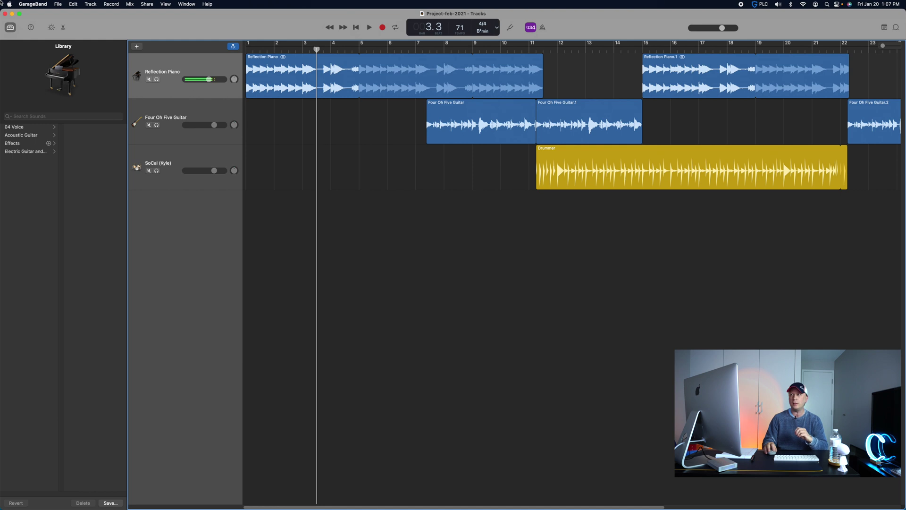
click(28, 6)
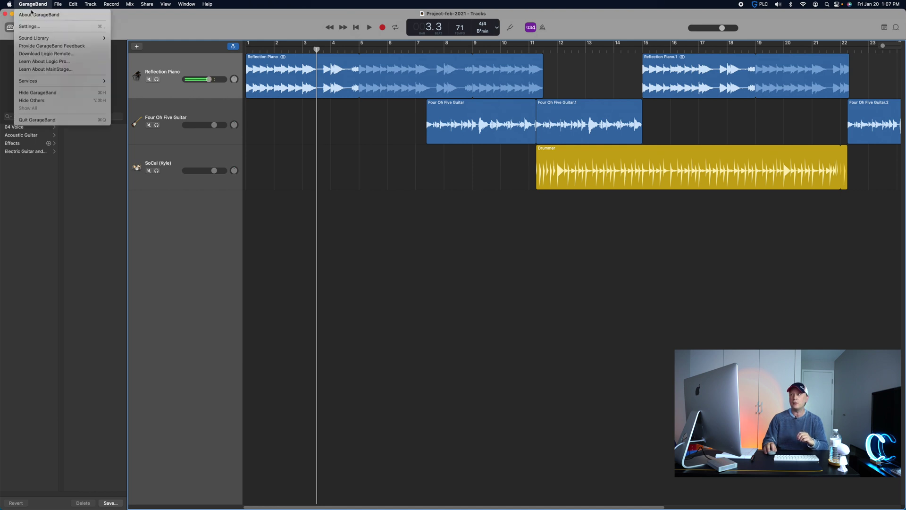
click(32, 120)
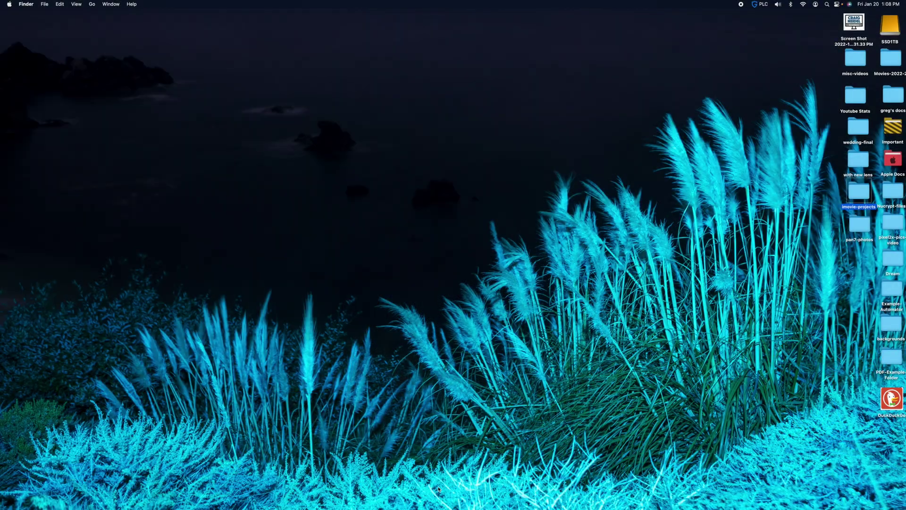
Step: Launch Freeform from the Dock and open the Untitled board
mouse_move(472, 508)
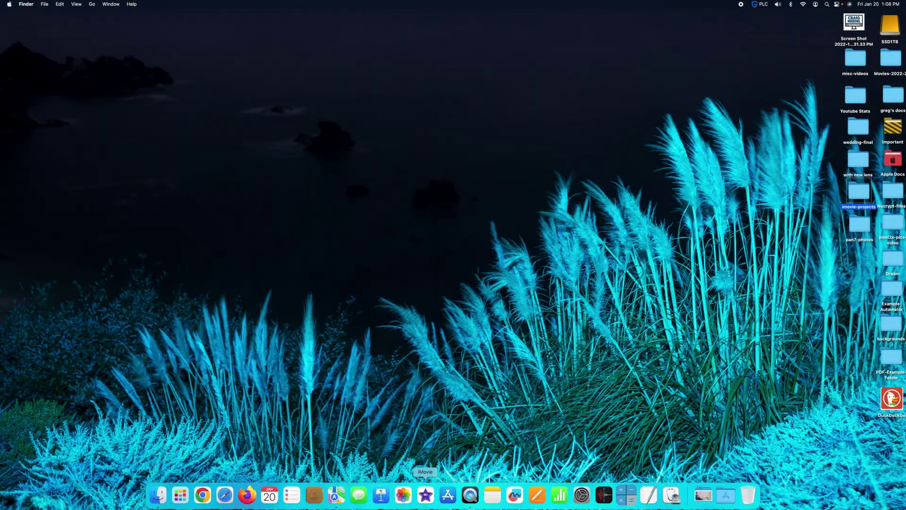
click(515, 494)
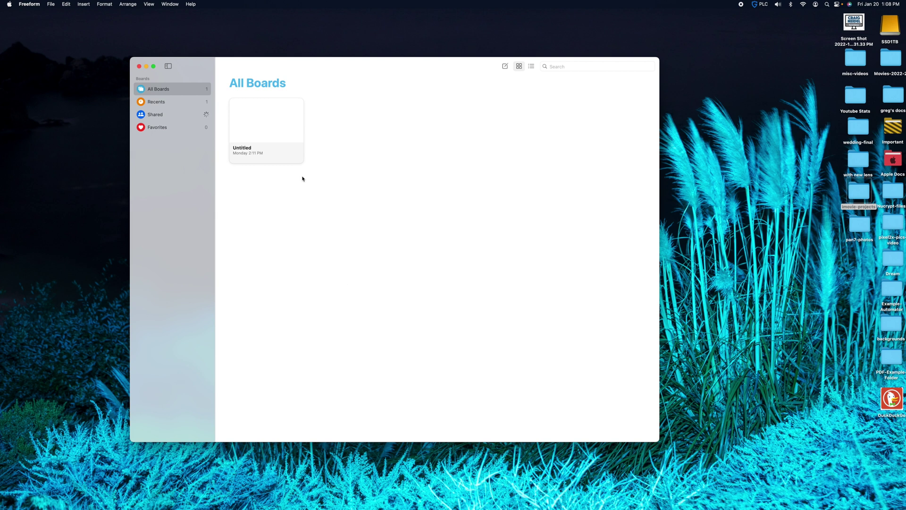
double_click(281, 119)
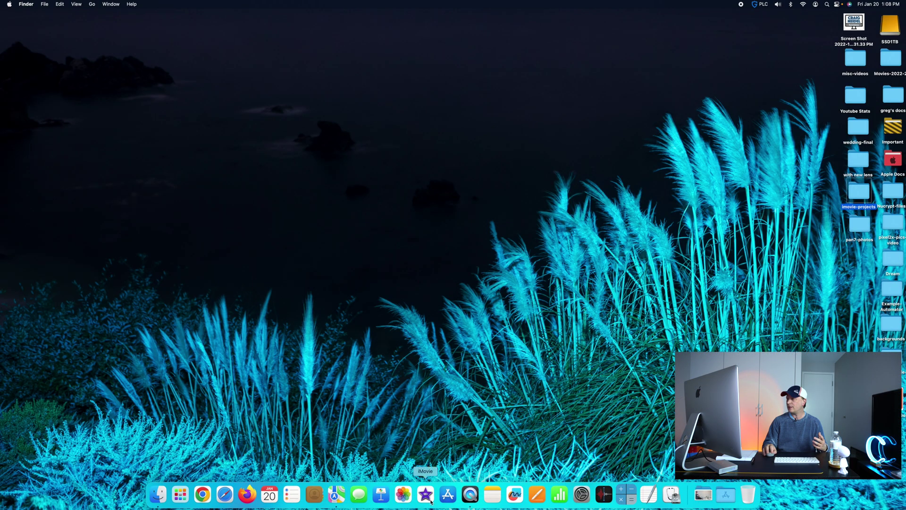
Step: Launch Keynote, create a Dynamic Light presentation, and click into its subtitle text
click(381, 495)
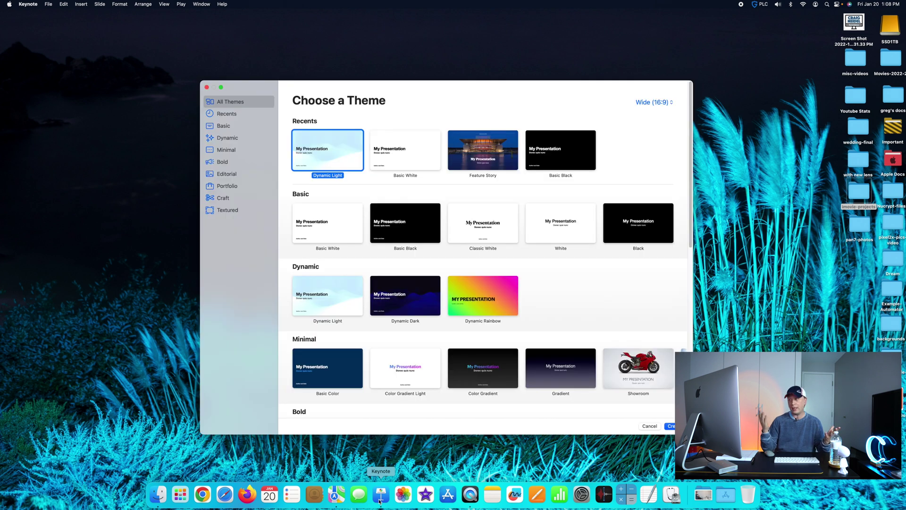
double_click(350, 144)
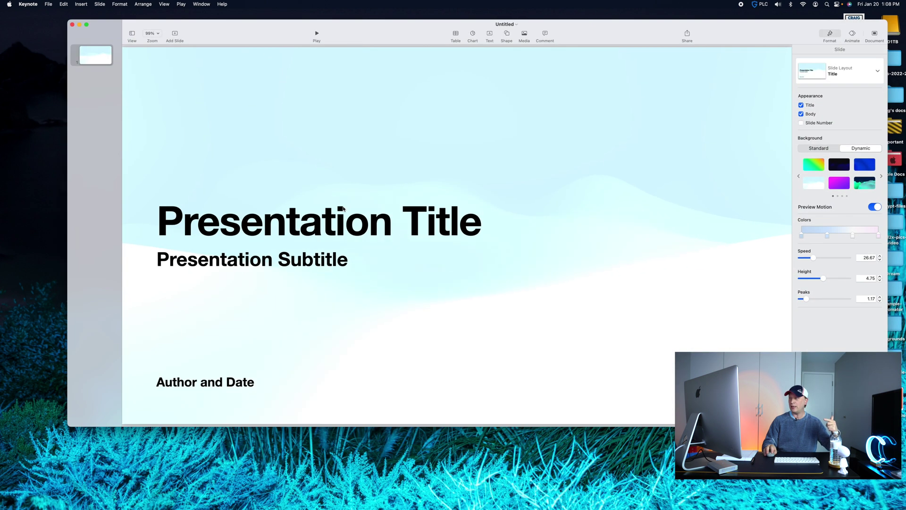
click(343, 209)
click(331, 222)
click(321, 268)
click(321, 268)
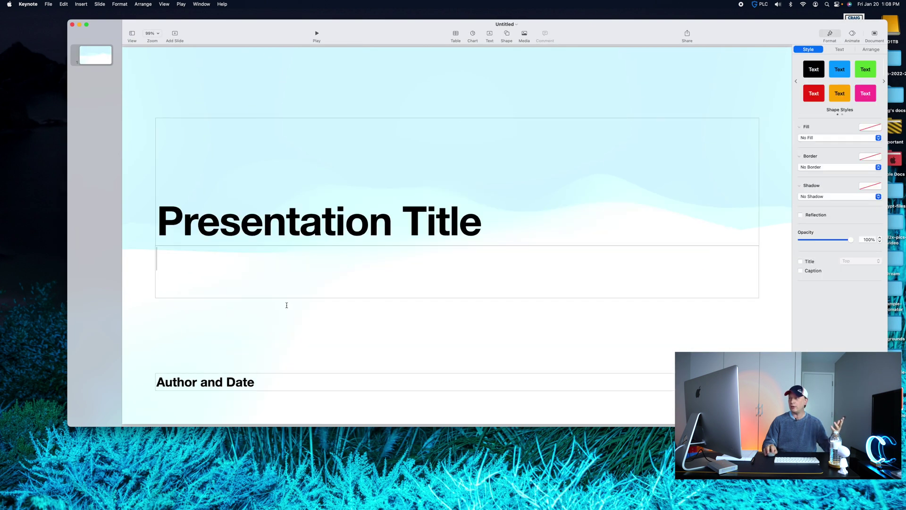
Step: Select the Author and Date box, close the Untitled presentation, and quit Keynote
click(256, 377)
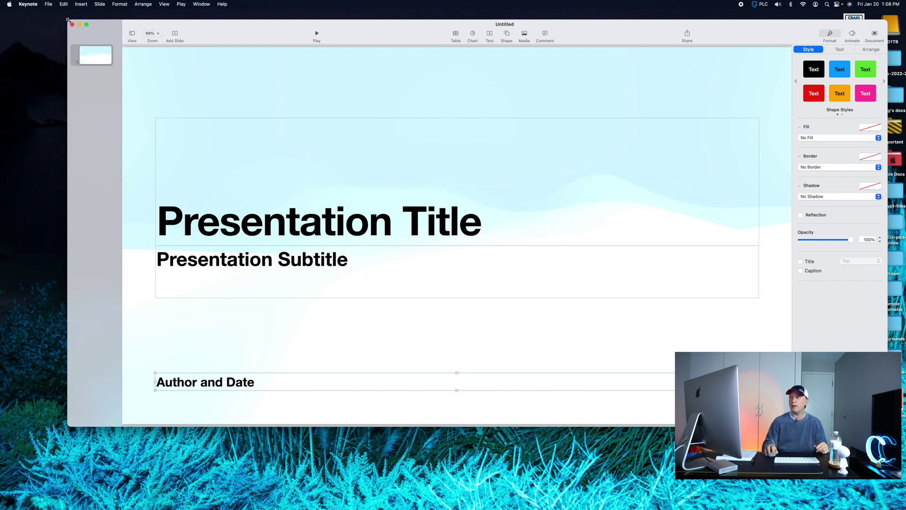
click(72, 25)
click(34, 6)
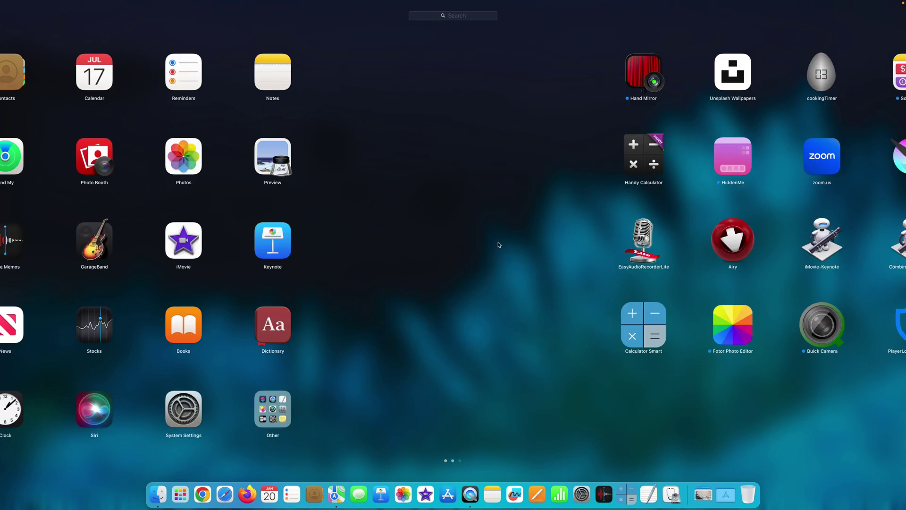
scroll(499, 245, up, 2)
scroll(498, 244, down, 2)
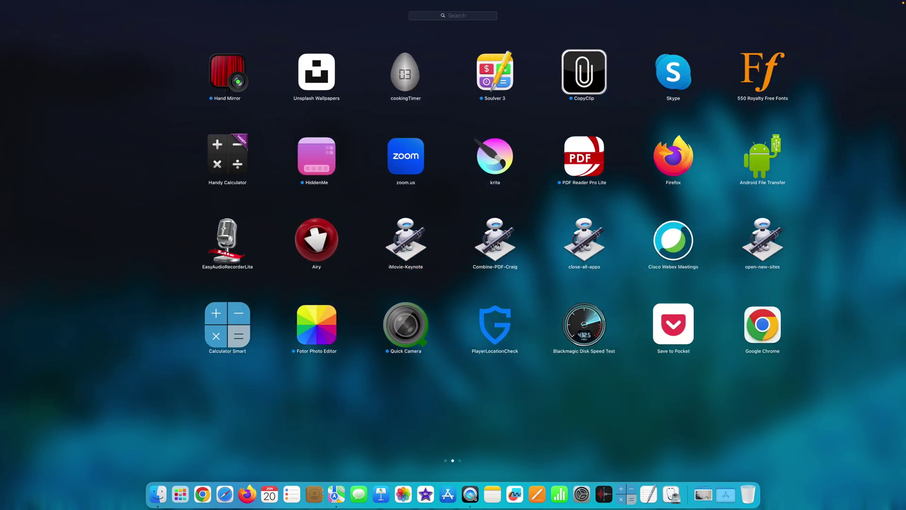
scroll(499, 244, down, 2)
scroll(498, 244, up, 3)
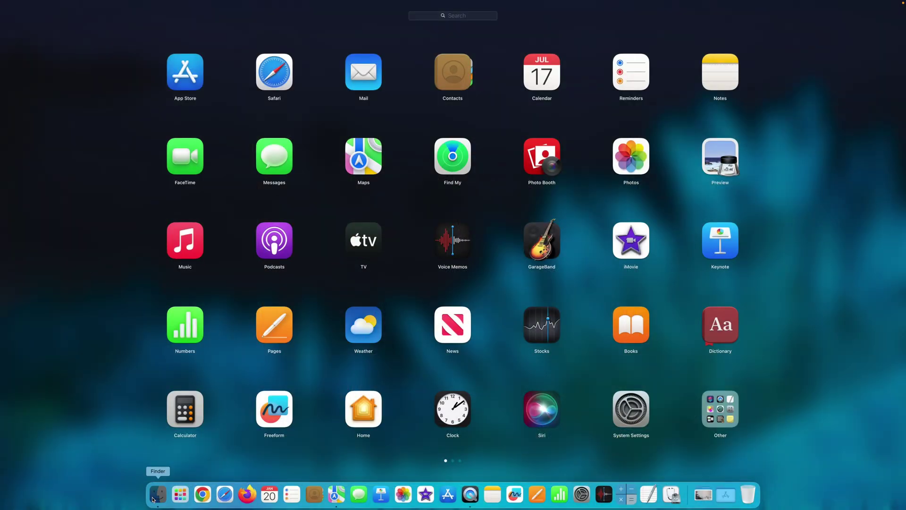
click(153, 499)
click(299, 105)
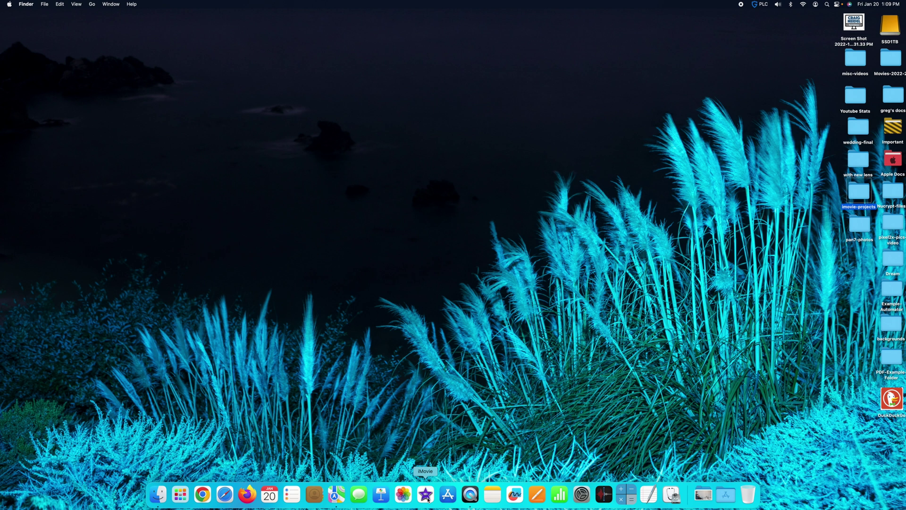
Step: Launch iMovie from the Dock to show the Projects browser with all existing projects
click(427, 498)
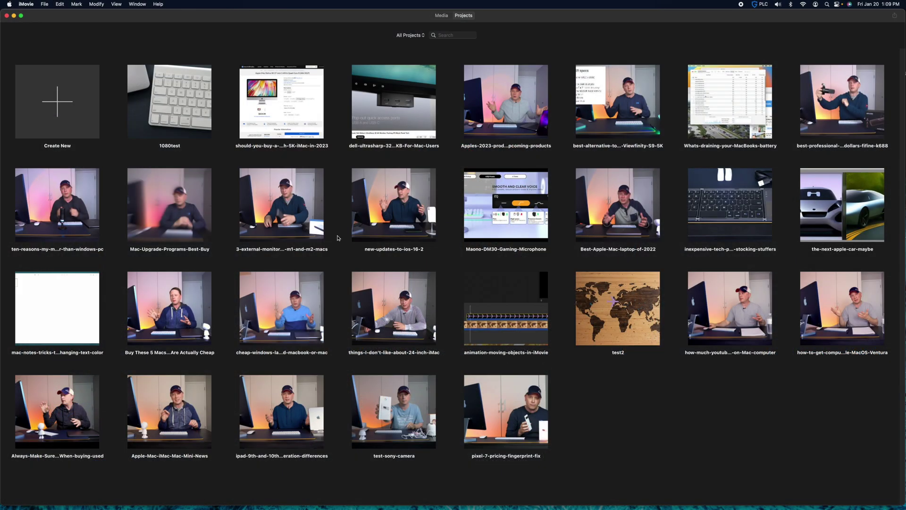
Step: Open the 1080test project in the iMovie editor
double_click(183, 125)
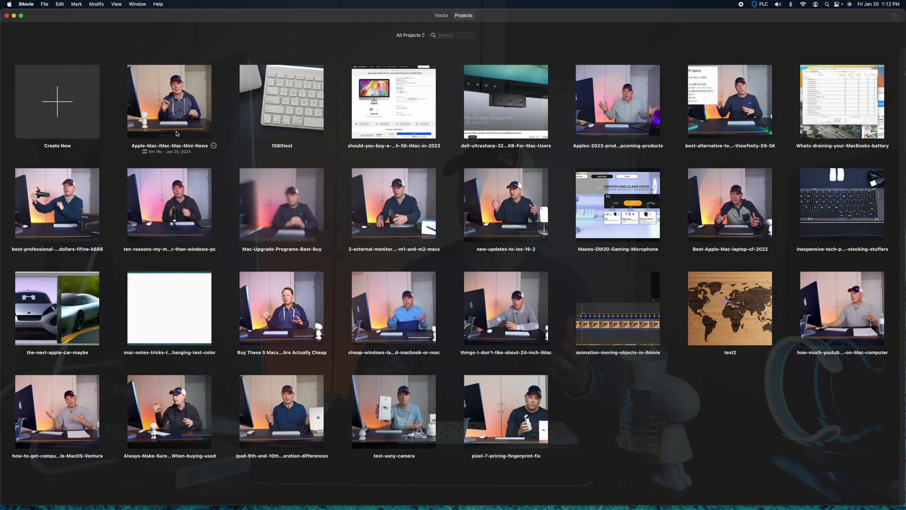
Step: Open the Apple-Mac-iMac-Mac-Mini-News project and place the playhead in its timeline
double_click(173, 119)
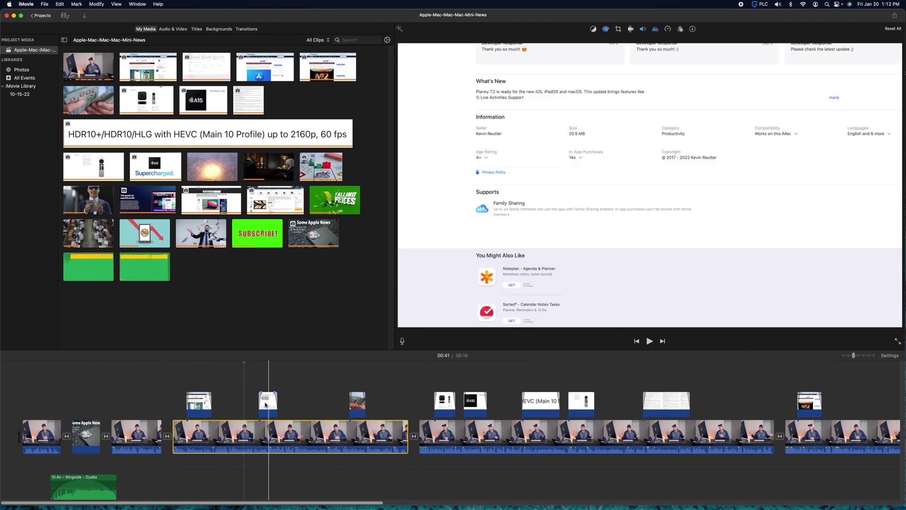
click(244, 404)
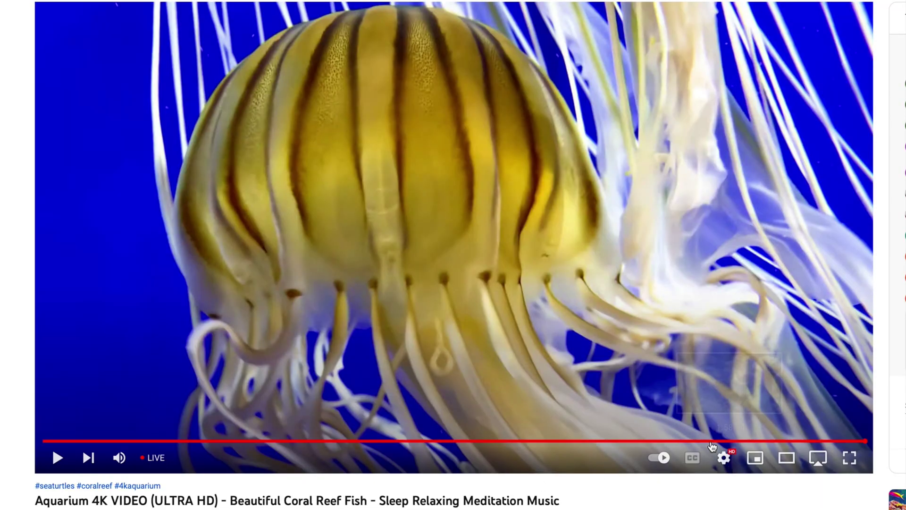
Step: Set the Aquarium 4K video to 2160p quality, play it, and make it full screen
click(724, 458)
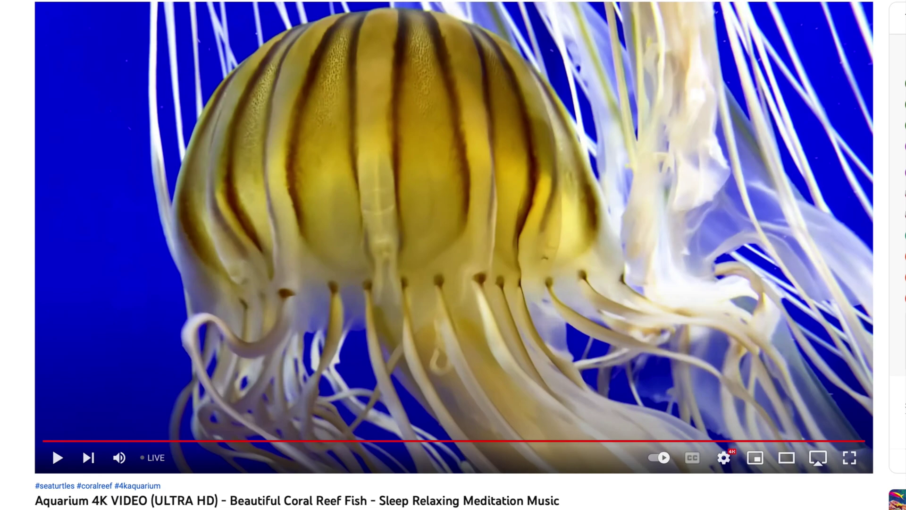
click(56, 461)
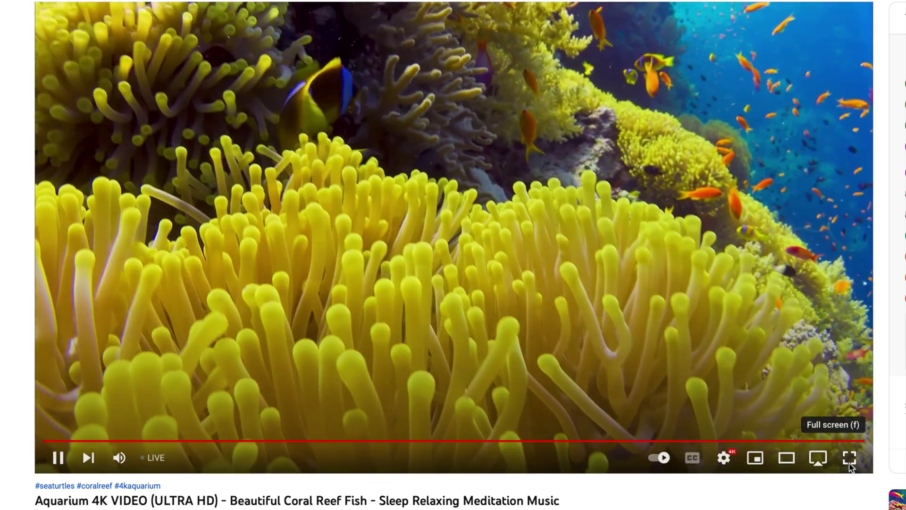
click(849, 461)
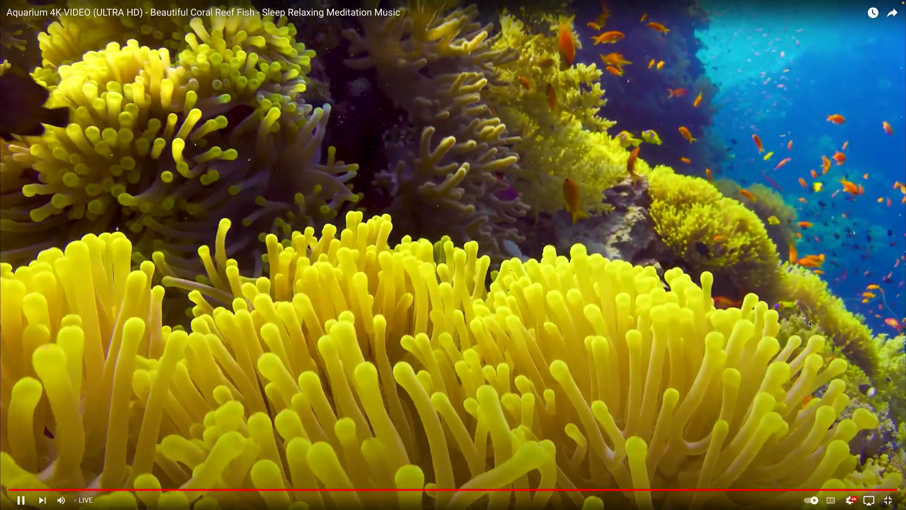